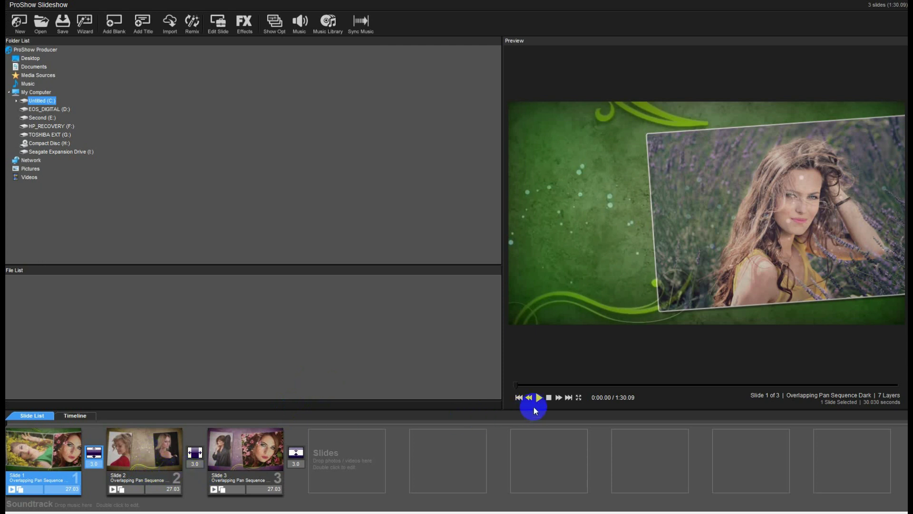
# Switch to the large Preview and Slide Inspector layout, play the show to about 0:15, then rewind to 0:00.
pyautogui.click(829, 23)
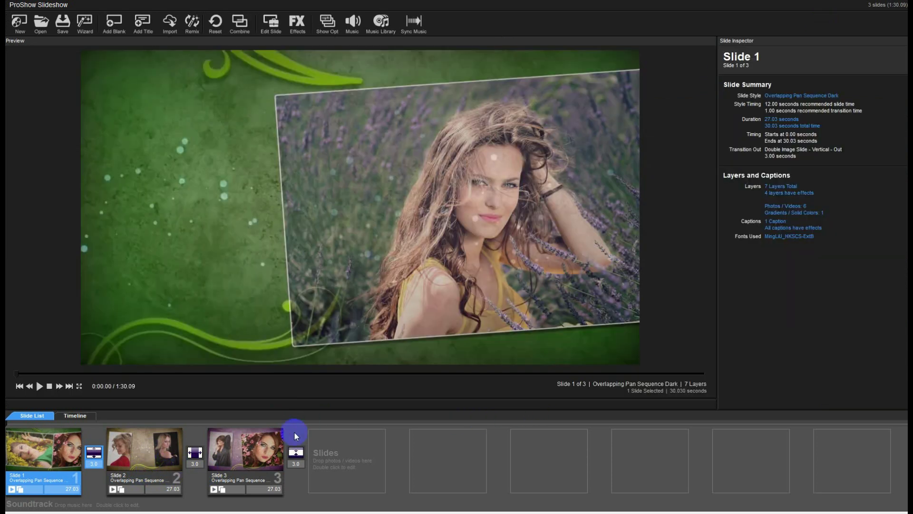
pyautogui.click(44, 388)
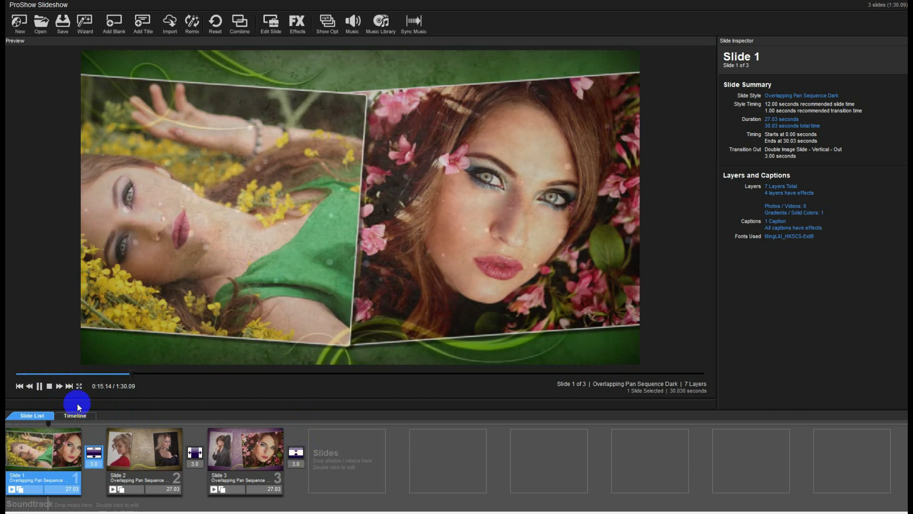
pyautogui.click(39, 386)
pyautogui.click(152, 415)
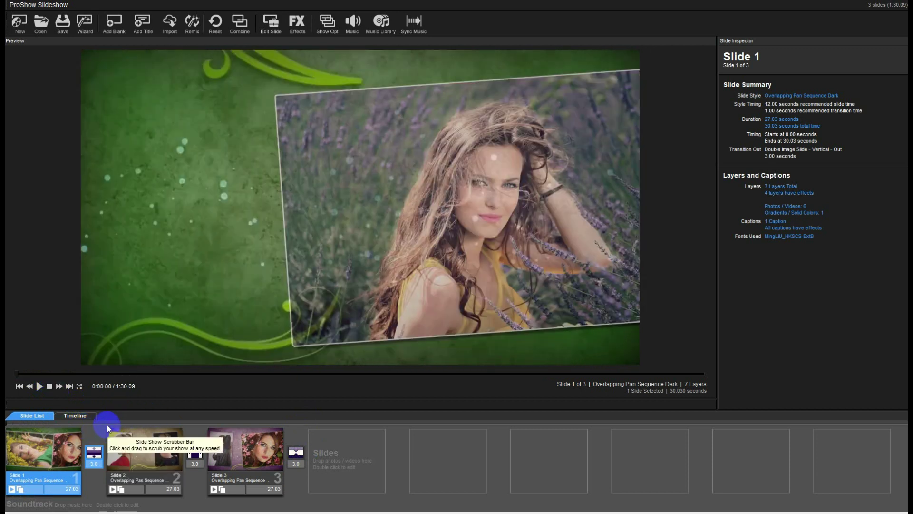
# Open Slide 1's options and view the Adjustments for its top and bottom background video layers.
pyautogui.doubleClick(54, 451)
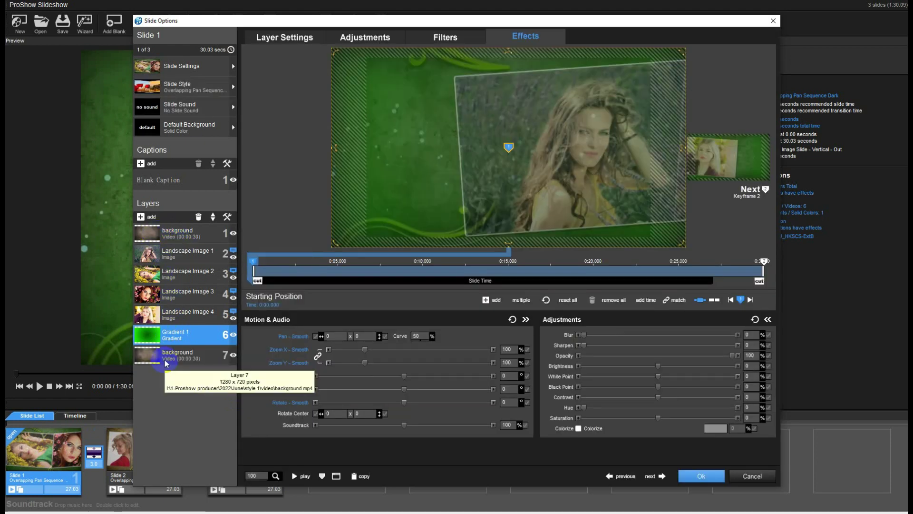
pyautogui.click(176, 233)
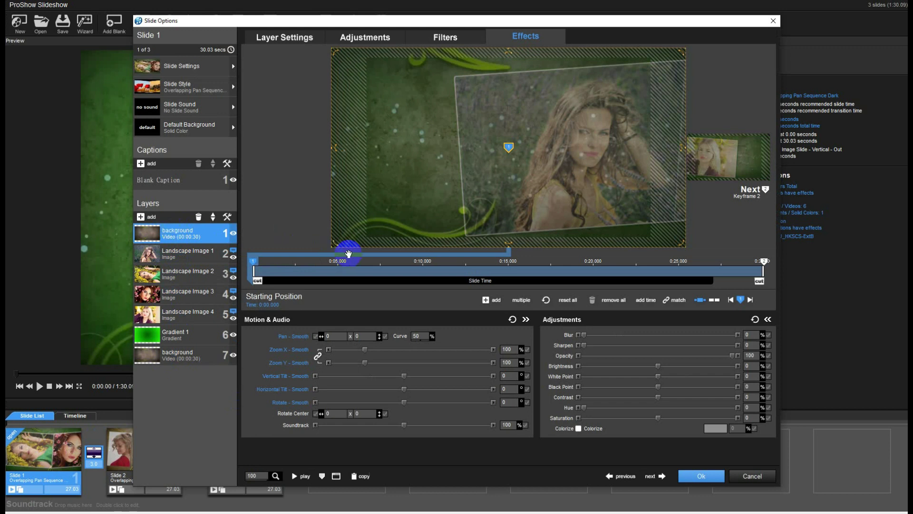
pyautogui.click(354, 40)
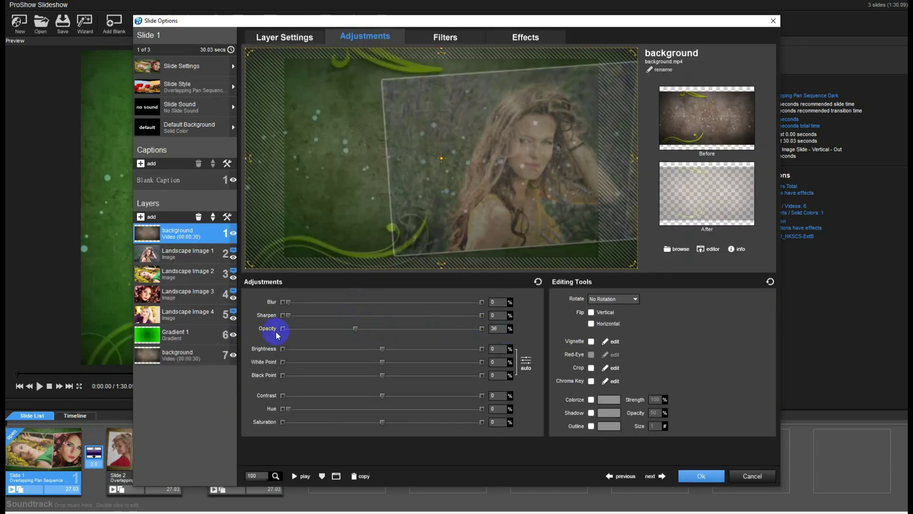
pyautogui.click(153, 358)
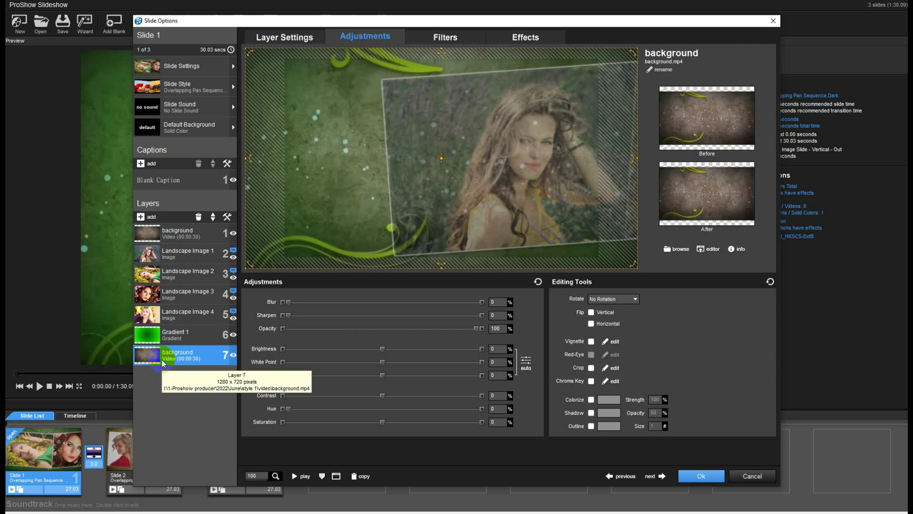
# Toggle the Gradient 1 layer hidden and visible twice, leaving it visible and selected.
pyautogui.click(233, 335)
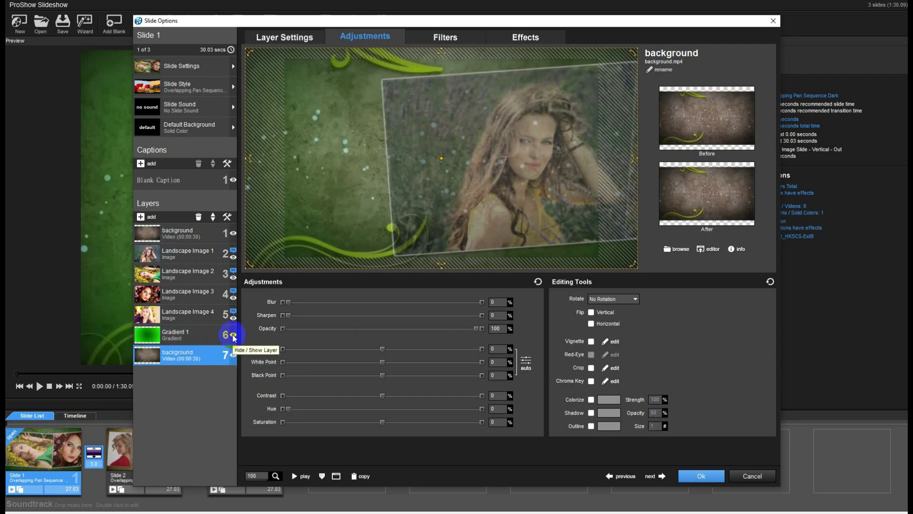
pyautogui.click(233, 335)
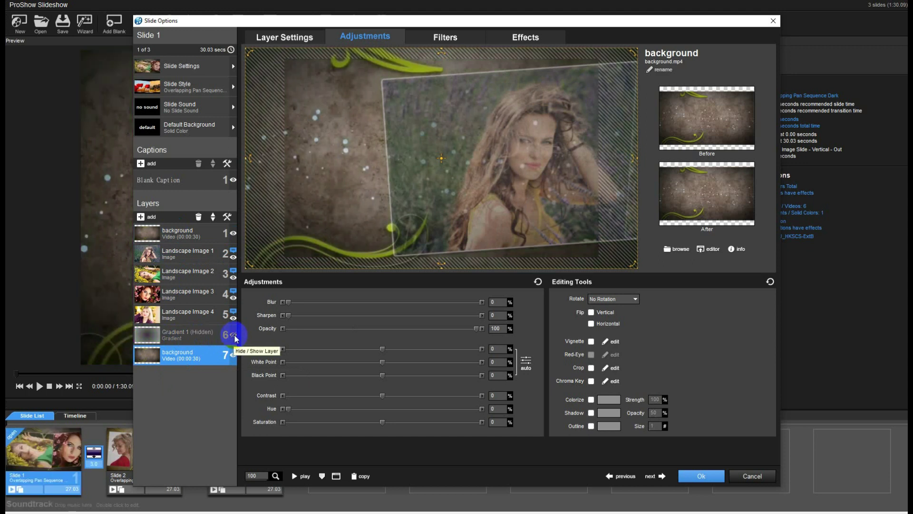
pyautogui.click(233, 336)
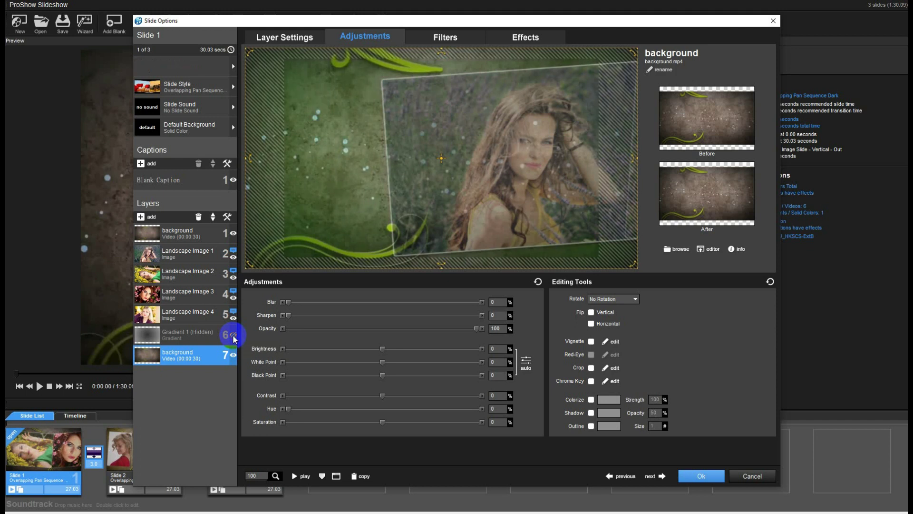
pyautogui.click(233, 335)
pyautogui.click(233, 336)
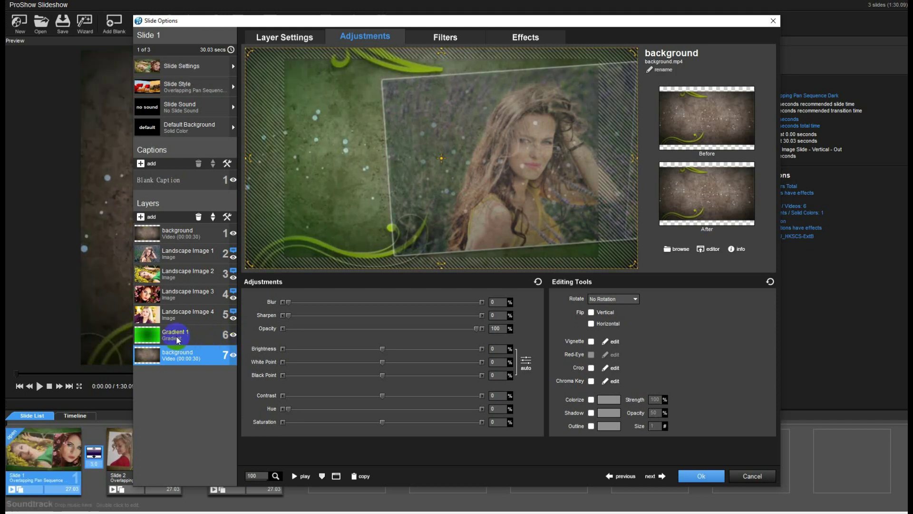
pyautogui.click(175, 333)
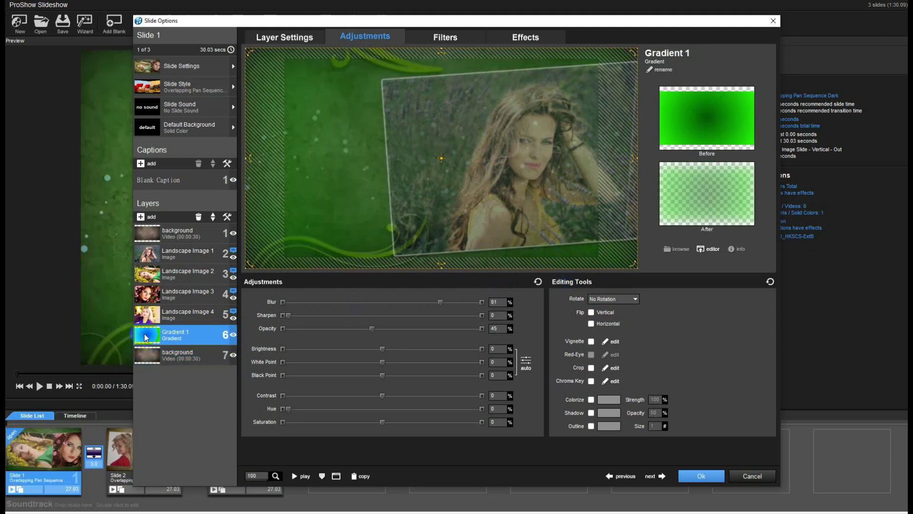
# Change Gradient 1 to the yellow and white gradient preset in the gradient editor.
pyautogui.click(710, 249)
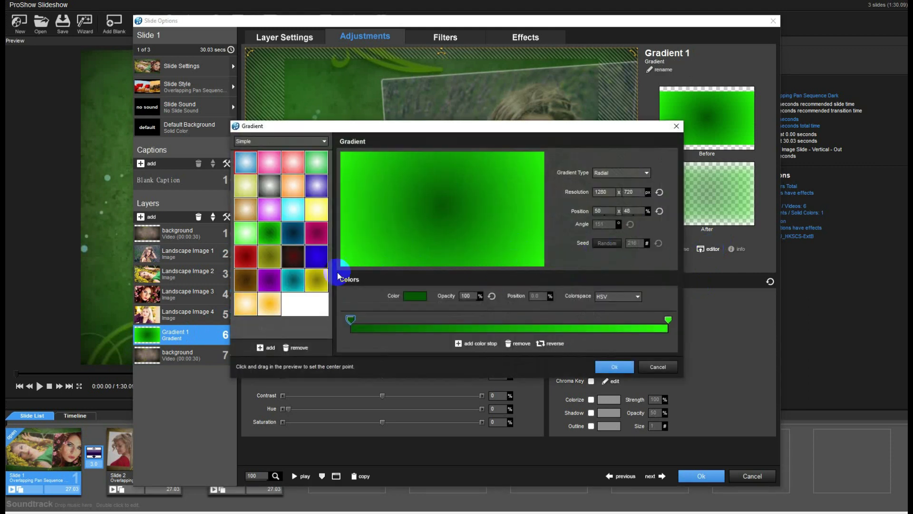
pyautogui.click(317, 233)
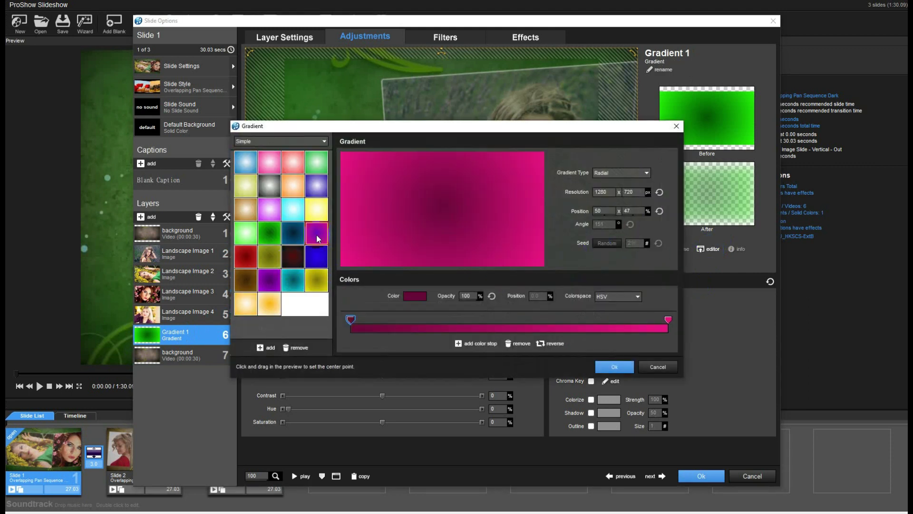
pyautogui.click(270, 305)
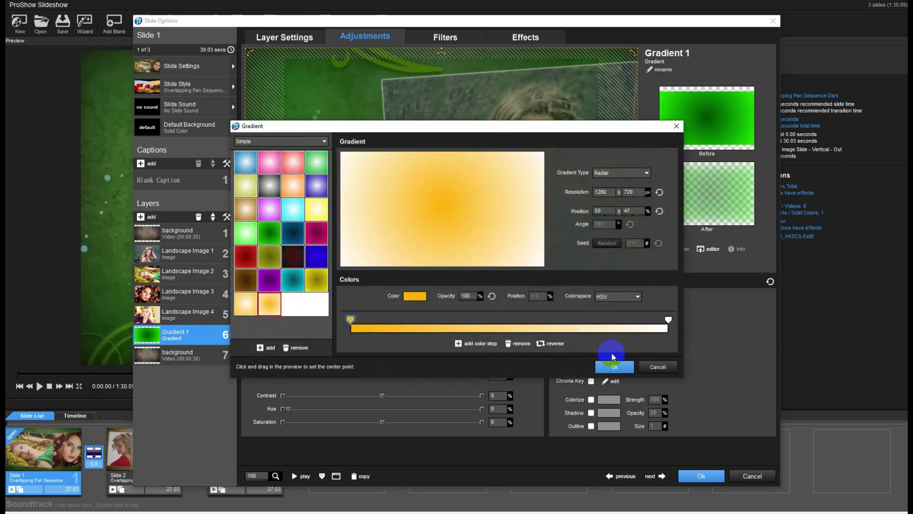
pyautogui.click(613, 366)
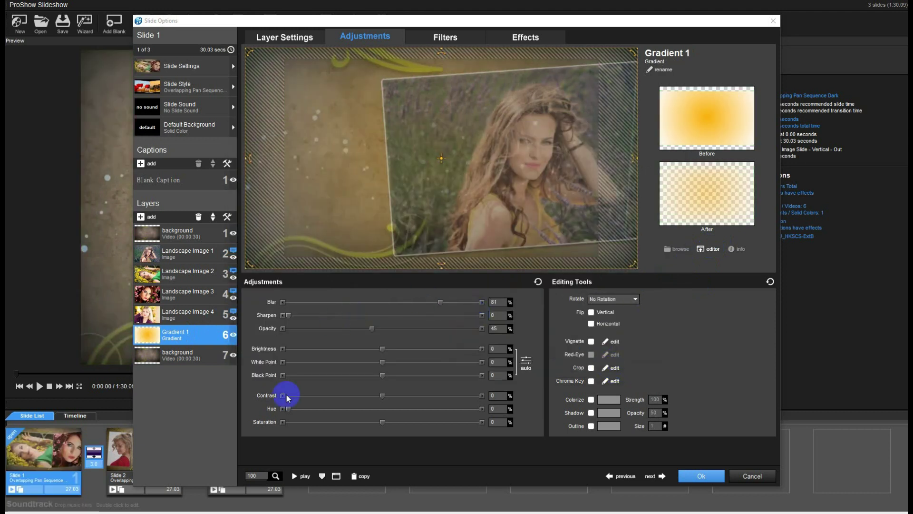
# Preview the slide with the new gradient, hiding and re-showing the top background video layer.
pyautogui.click(295, 476)
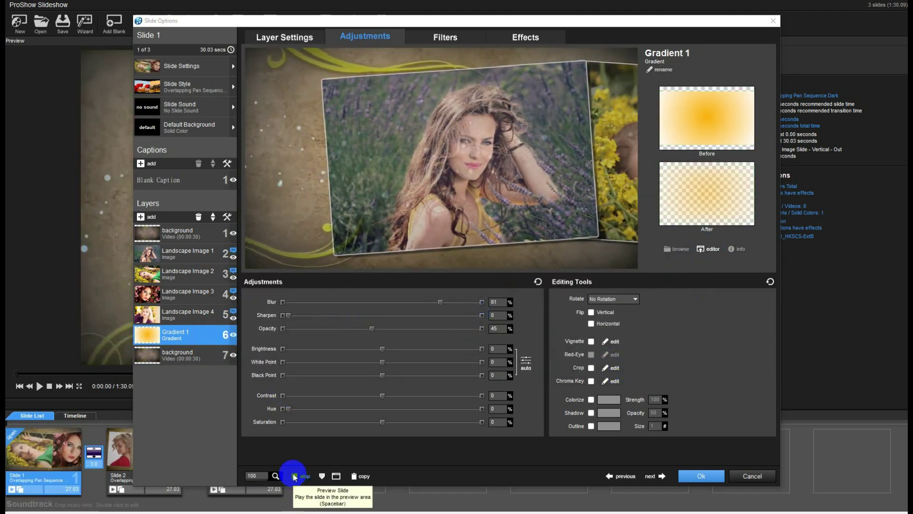
pyautogui.click(295, 476)
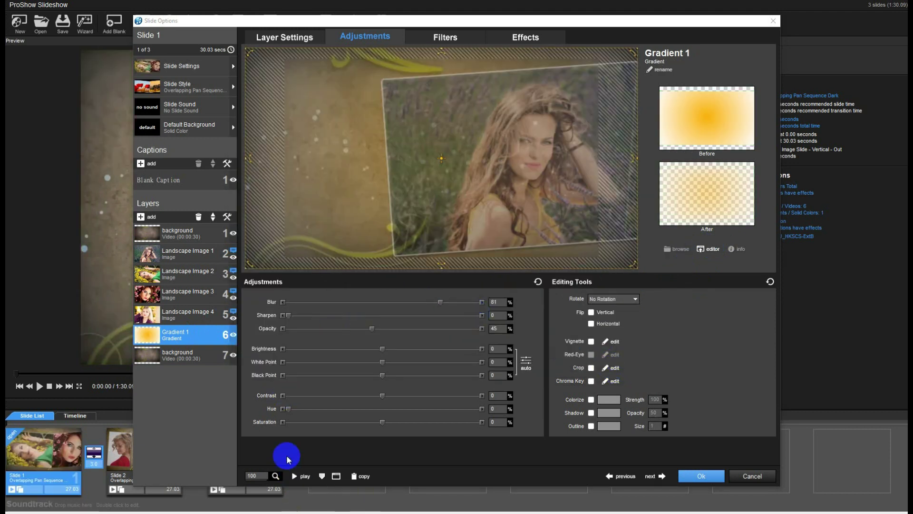
pyautogui.click(233, 233)
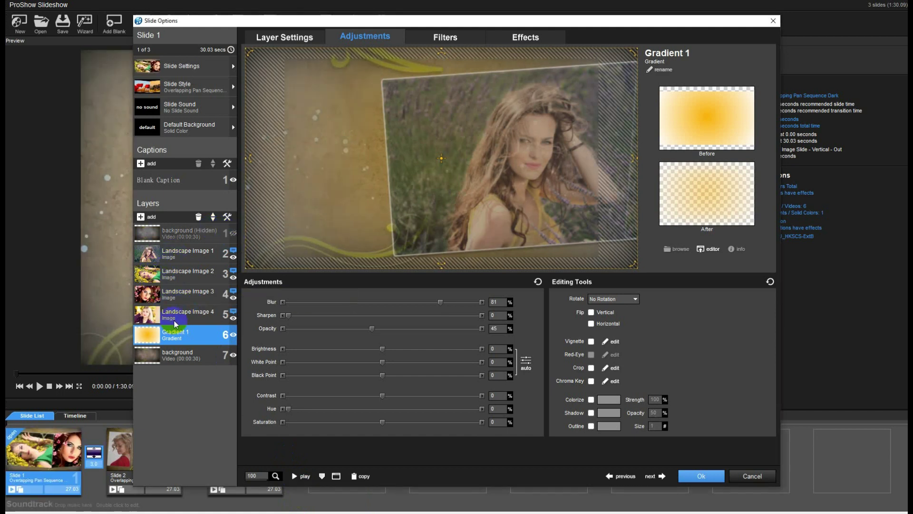
pyautogui.click(233, 236)
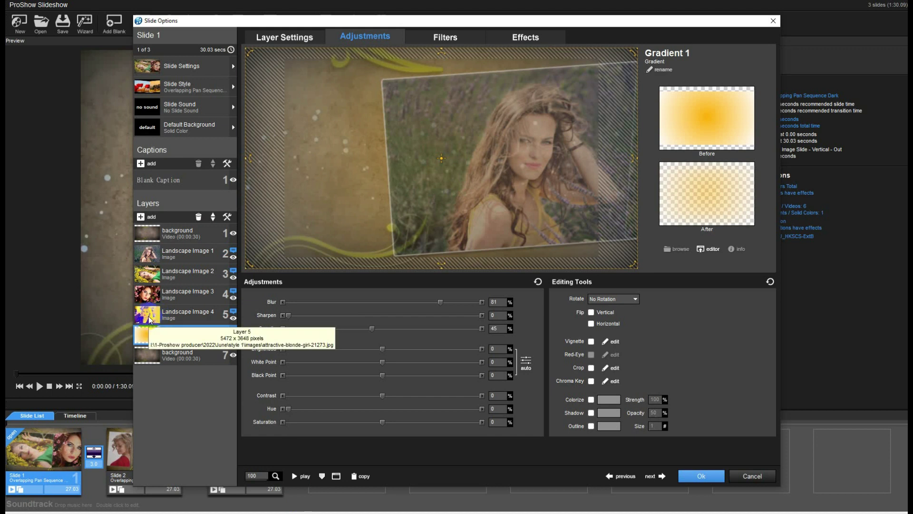
# Check the keyframe motion at about 24 seconds on Landscape Image 4, then apply and close Slide Options.
pyautogui.click(701, 477)
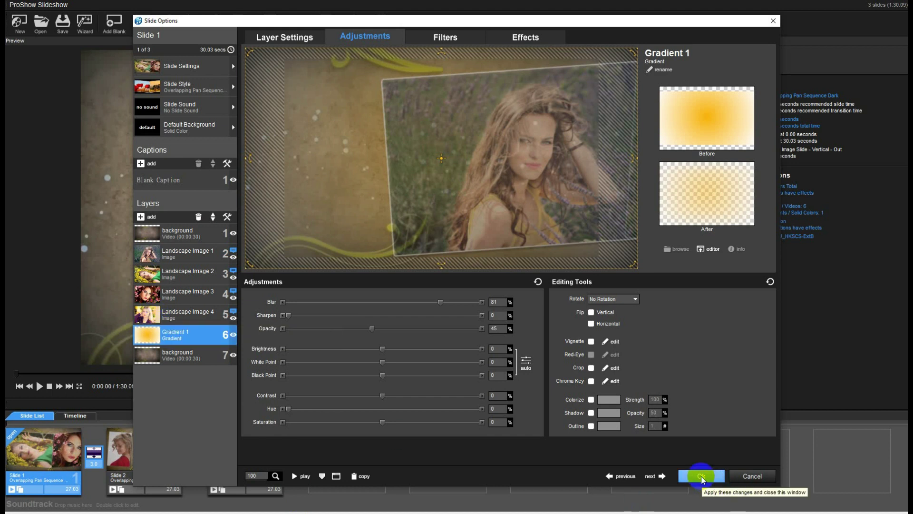
pyautogui.click(525, 36)
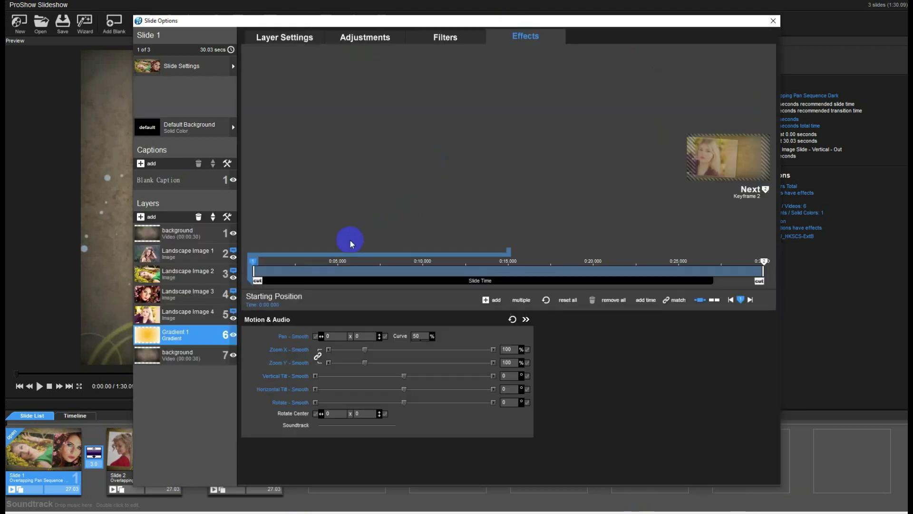
pyautogui.moveTo(288, 284); pyautogui.dragTo(688, 291)
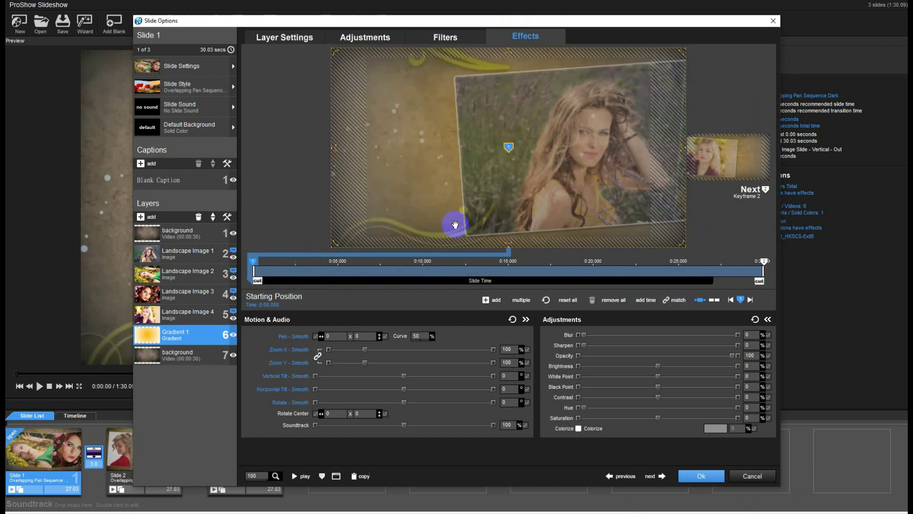
pyautogui.click(154, 317)
pyautogui.click(700, 476)
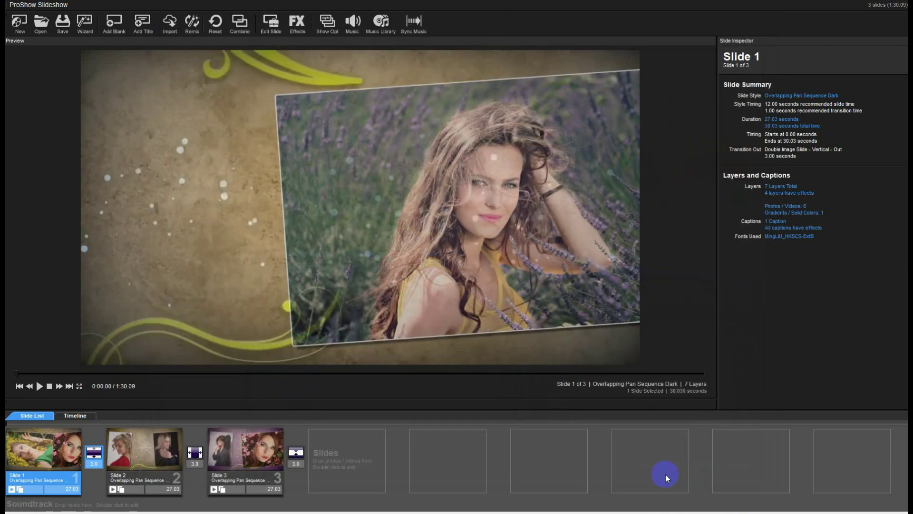
# Open Slide 2's options, select its Landscape Image 1 layer, and close the dialog with Ok.
pyautogui.doubleClick(135, 444)
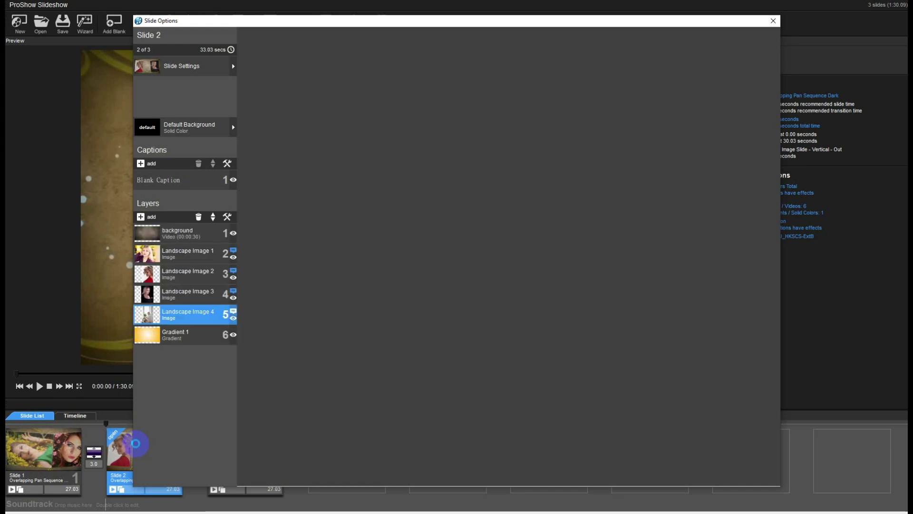
pyautogui.click(151, 257)
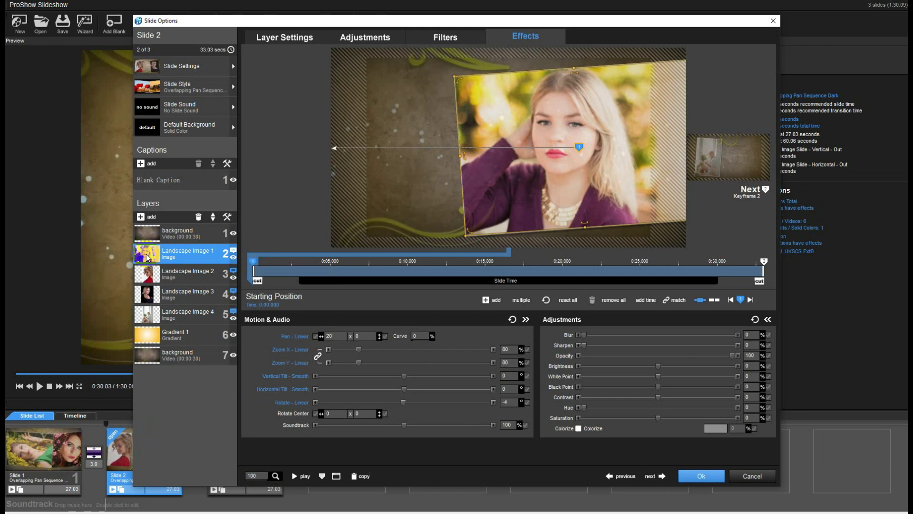
pyautogui.click(695, 476)
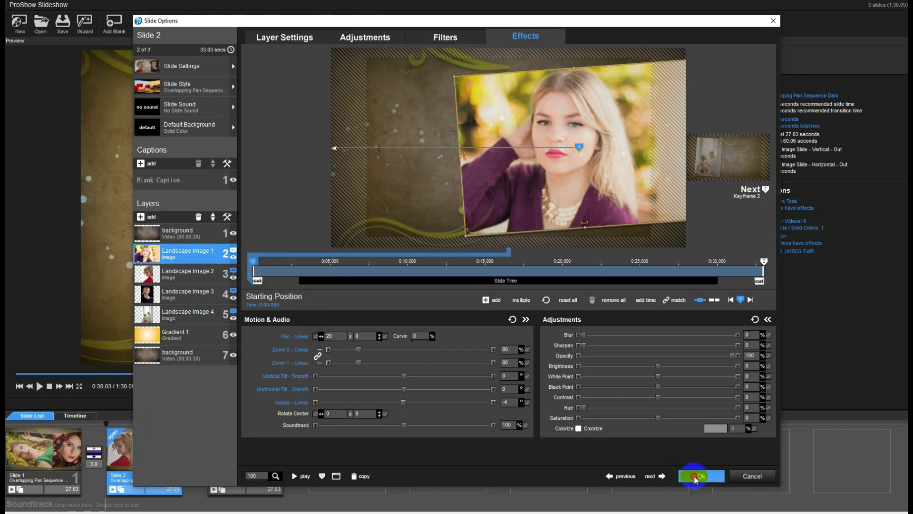
pyautogui.moveTo(97, 425)
pyautogui.mouseDown()
pyautogui.moveTo(76, 425)
pyautogui.moveTo(110, 428)
pyautogui.moveTo(99, 427)
pyautogui.mouseUp()
pyautogui.click(147, 465)
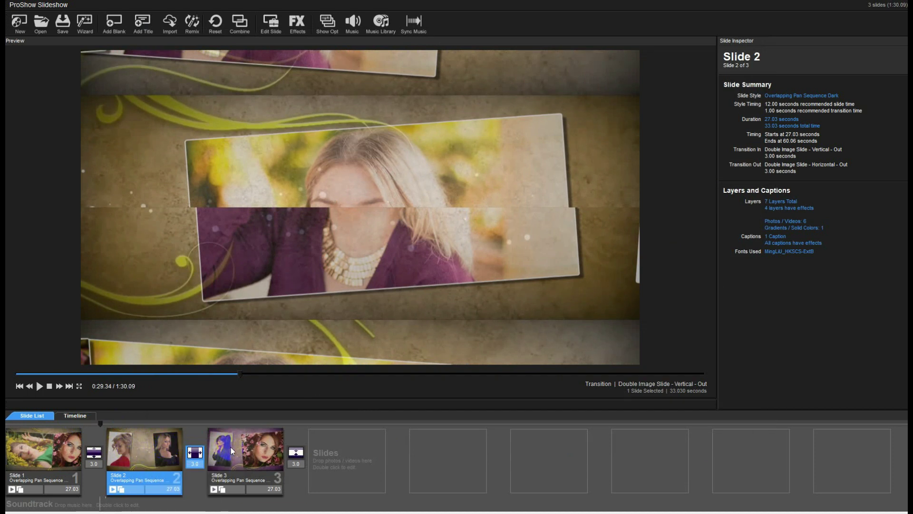
pyautogui.click(318, 449)
pyautogui.click(207, 454)
pyautogui.click(201, 452)
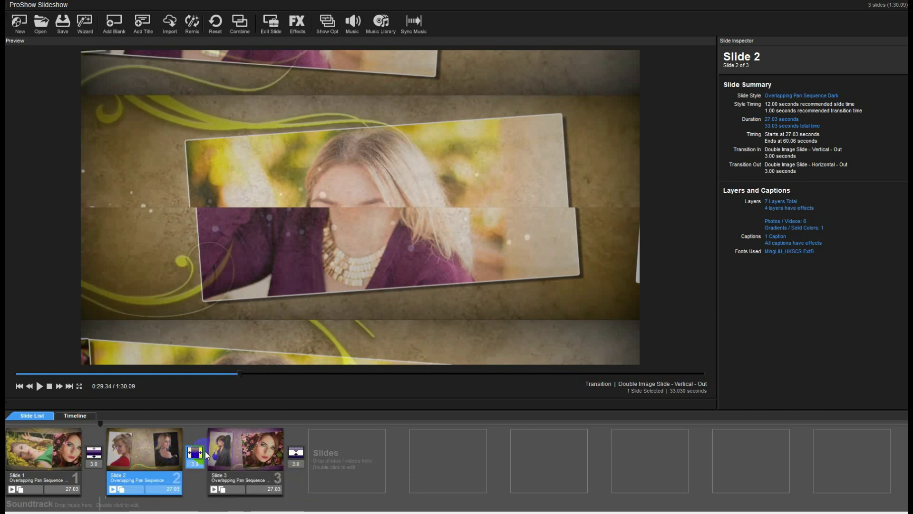
pyautogui.click(54, 452)
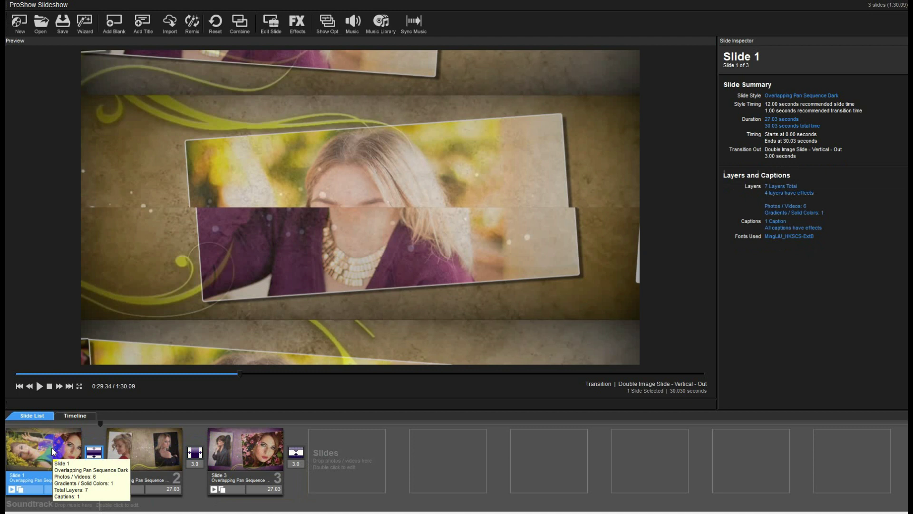
pyautogui.moveTo(102, 428); pyautogui.dragTo(56, 423)
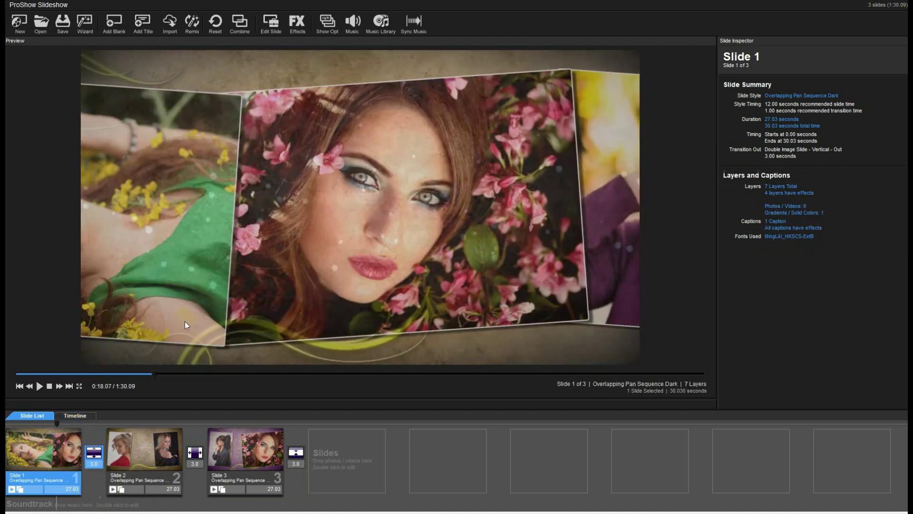
pyautogui.click(109, 426)
pyautogui.moveTo(105, 424)
pyautogui.mouseDown()
pyautogui.moveTo(146, 424)
pyautogui.moveTo(145, 416)
pyautogui.mouseUp()
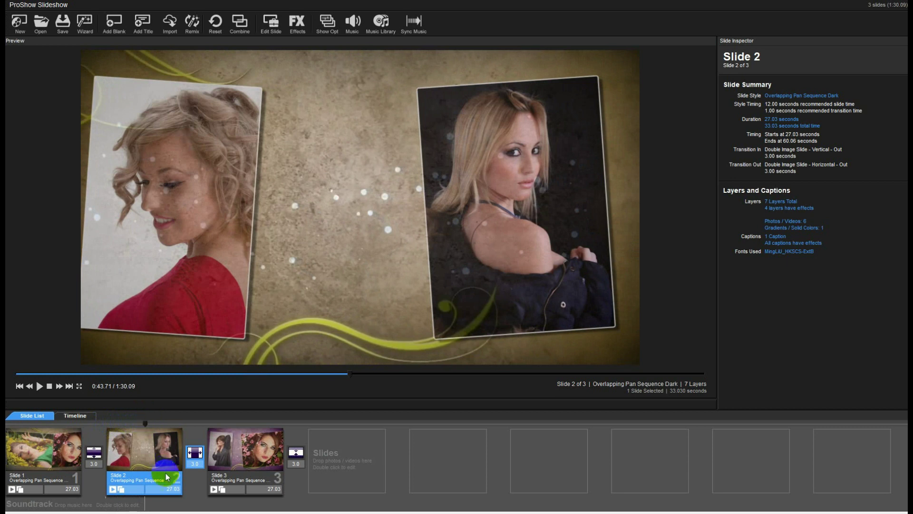
pyautogui.doubleClick(227, 450)
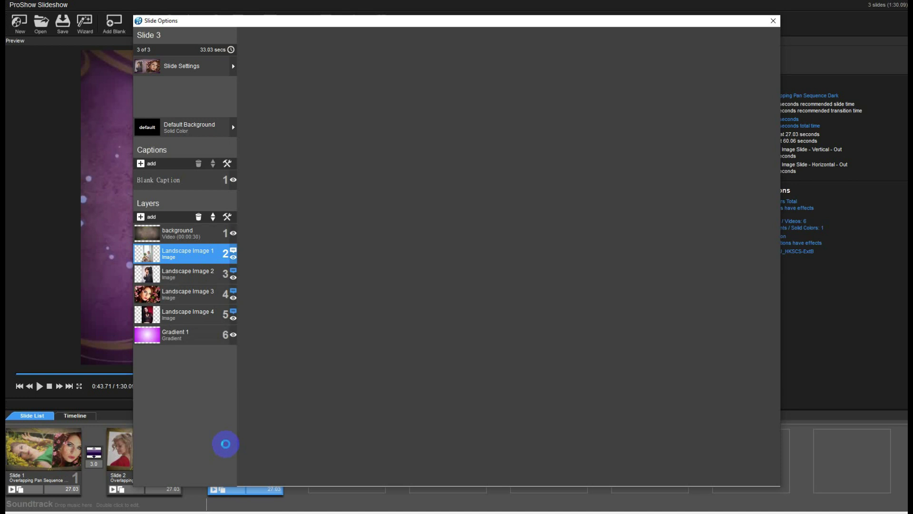
pyautogui.click(156, 257)
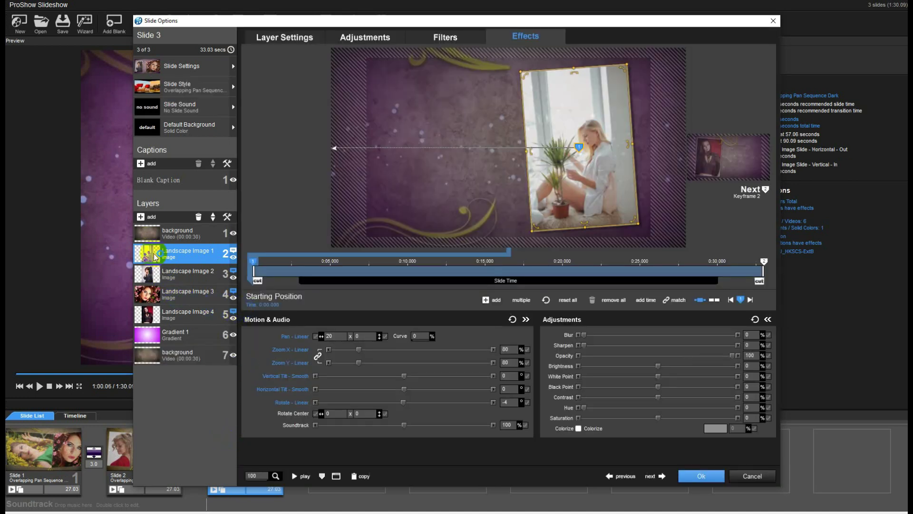
pyautogui.click(179, 249)
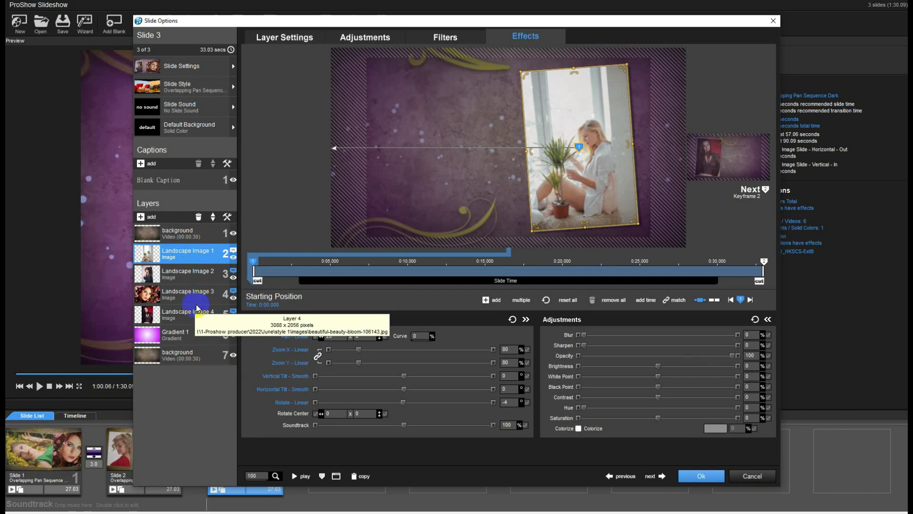
pyautogui.click(179, 315)
pyautogui.click(706, 477)
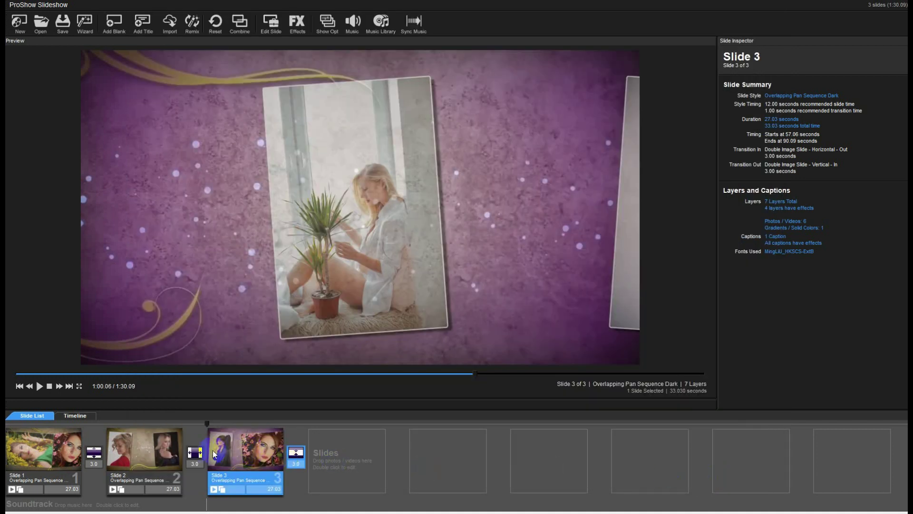
# Copy Slide 2 and paste it three times as Slides 4, 5 and 6, then scrub the preview into Slide 3.
pyautogui.click(143, 444)
pyautogui.rightClick(142, 441)
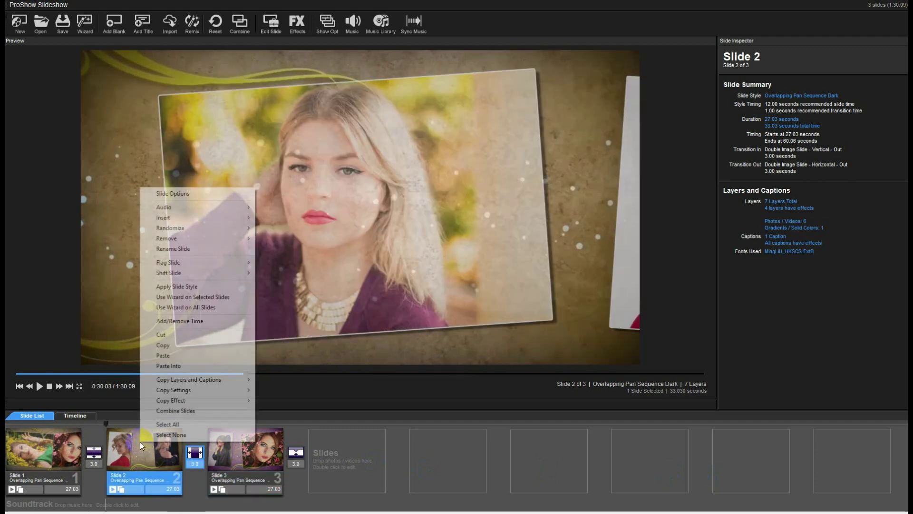
pyautogui.click(163, 345)
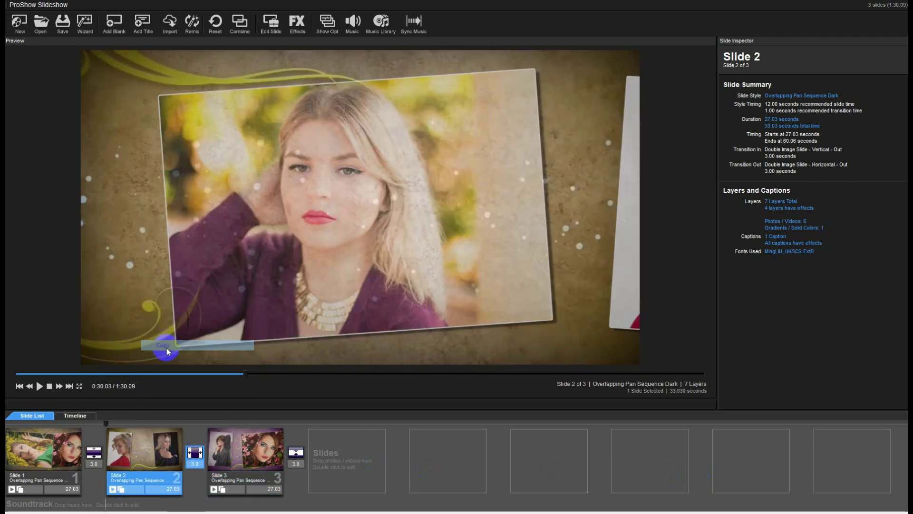
pyautogui.rightClick(344, 451)
pyautogui.click(370, 405)
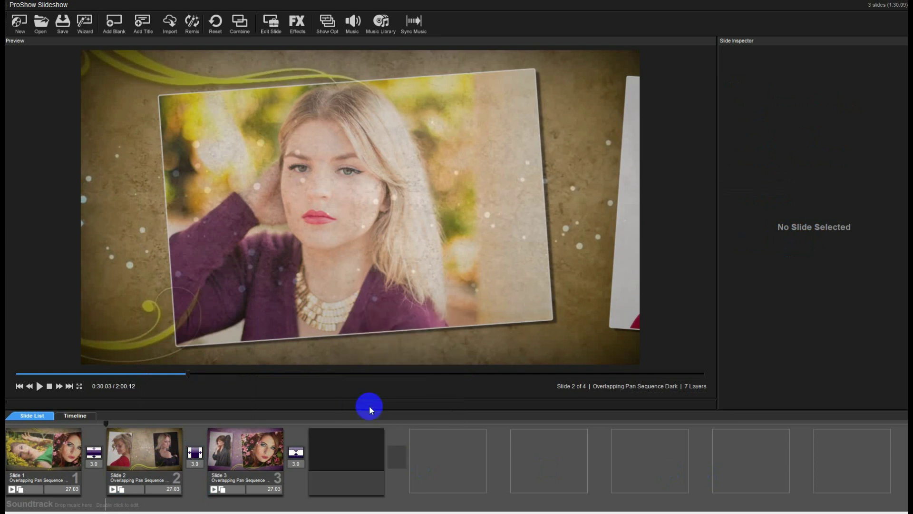
pyautogui.rightClick(435, 445)
pyautogui.click(460, 401)
pyautogui.rightClick(544, 448)
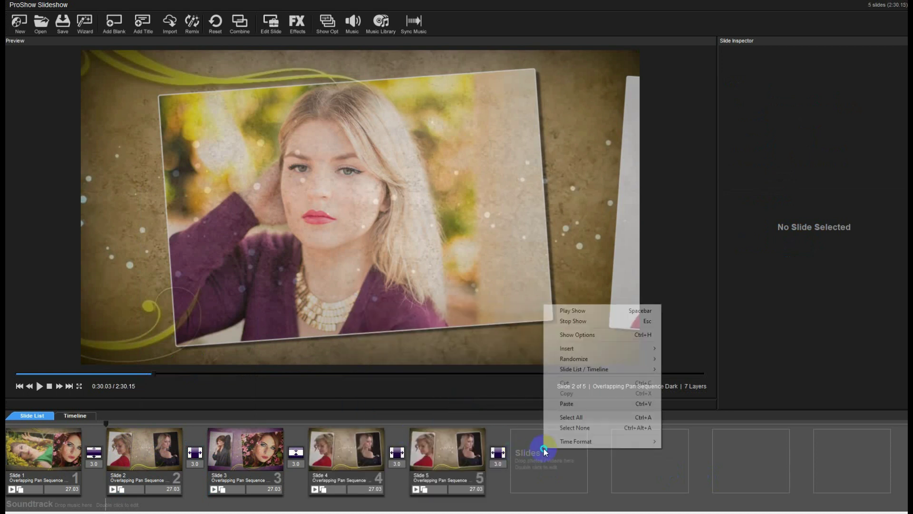
pyautogui.click(558, 401)
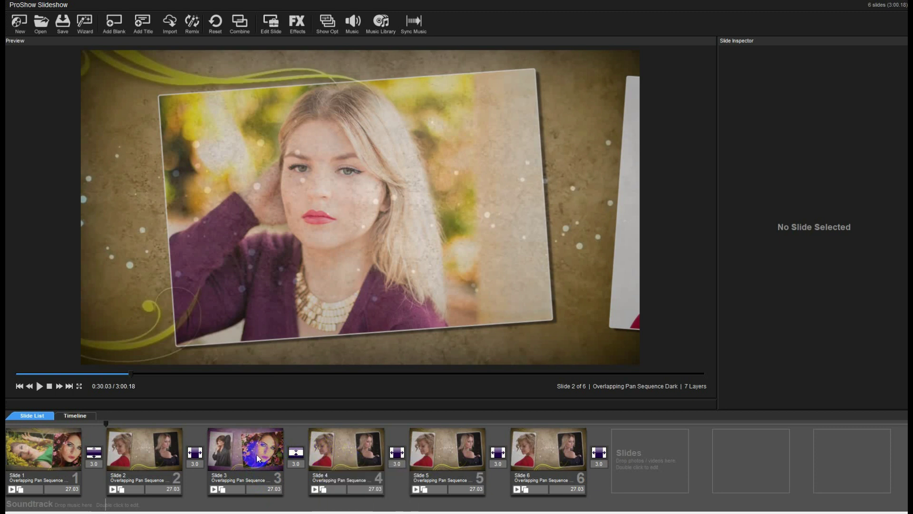
pyautogui.moveTo(106, 422); pyautogui.dragTo(280, 435)
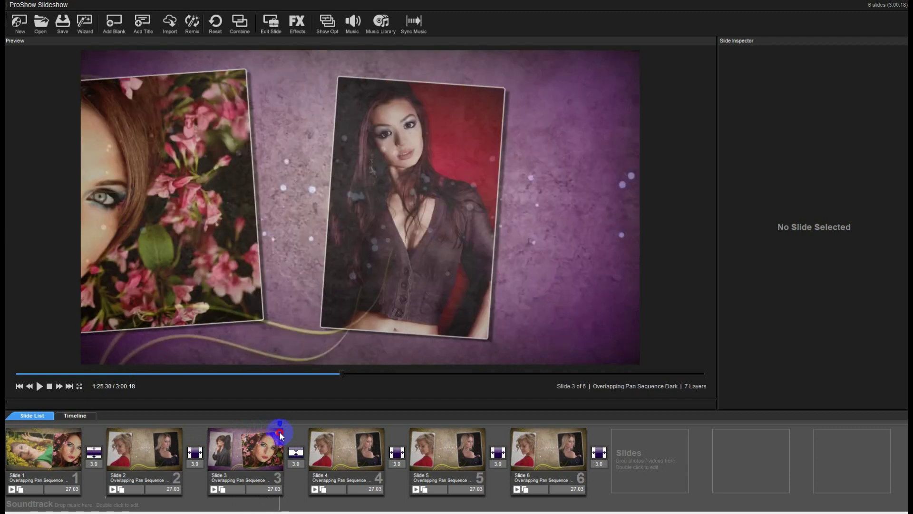
# Replace Slide 4's Landscape Image 1 with the dark-haired woman's portrait photo and close its options.
pyautogui.doubleClick(347, 450)
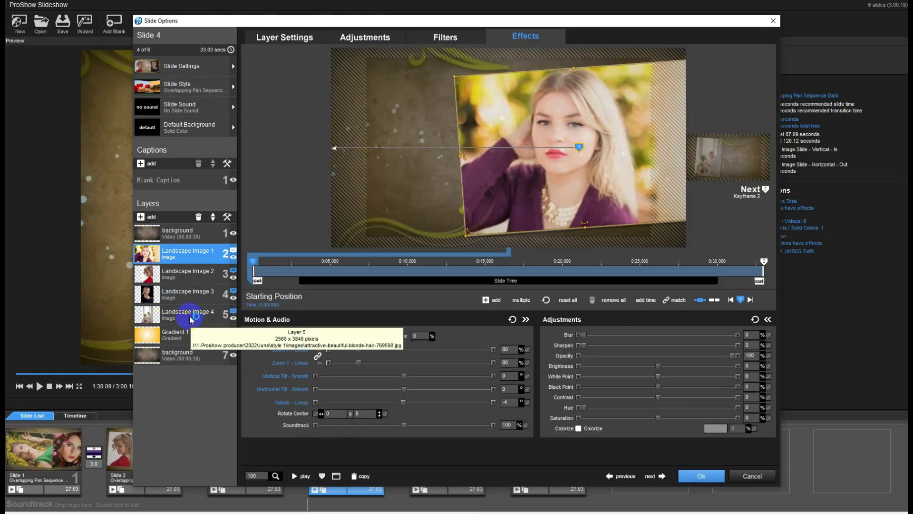
pyautogui.rightClick(144, 255)
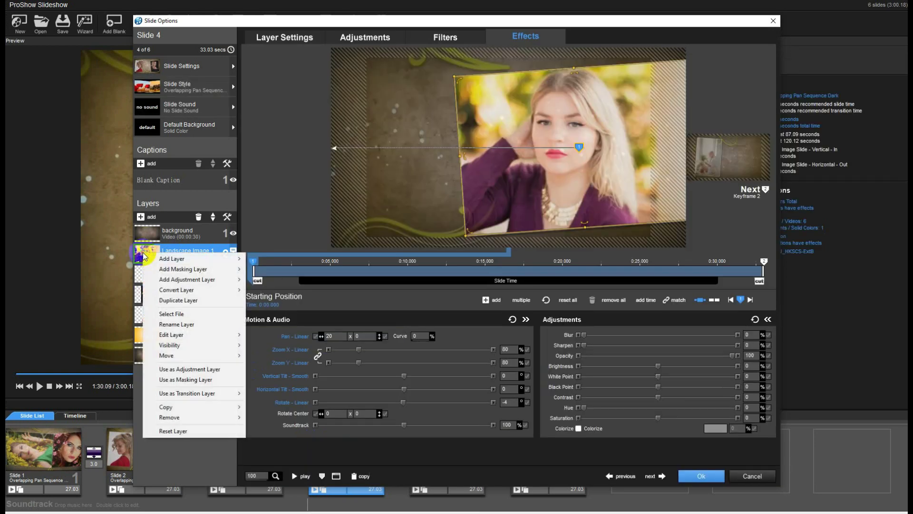
pyautogui.click(172, 314)
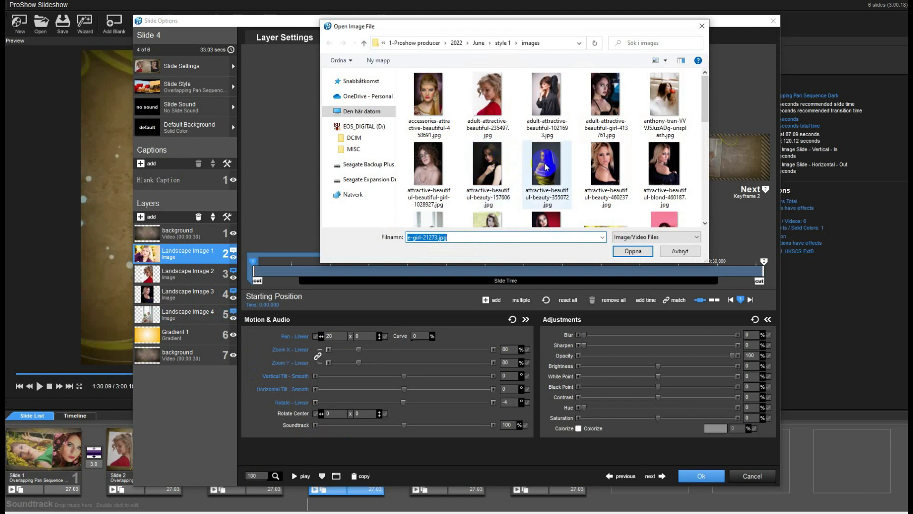
pyautogui.scroll(-1, 546, 167)
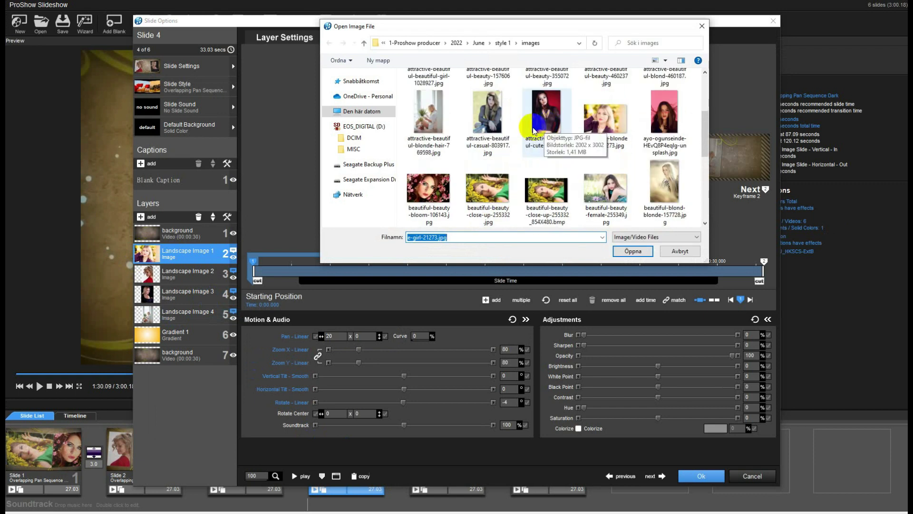
pyautogui.click(542, 114)
pyautogui.click(633, 250)
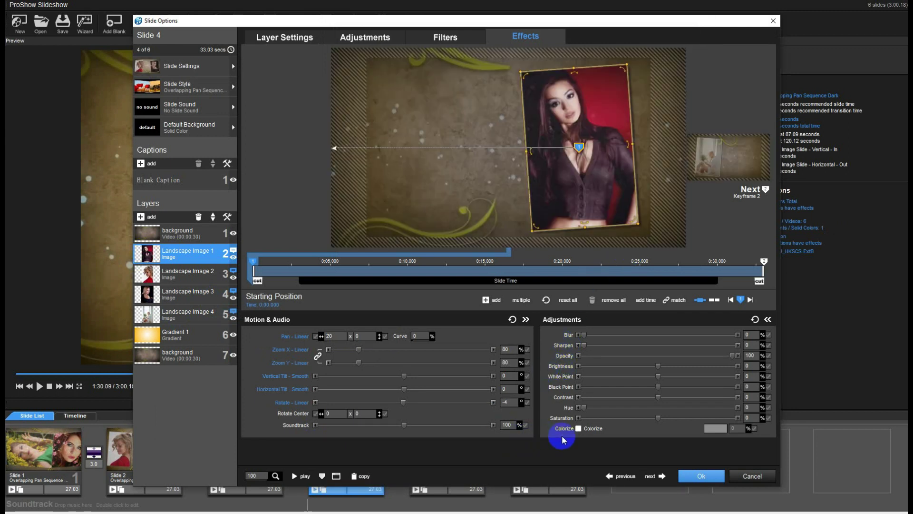
pyautogui.click(696, 477)
# Scrub the show preview back into Slide 3 and play from there.
pyautogui.click(307, 424)
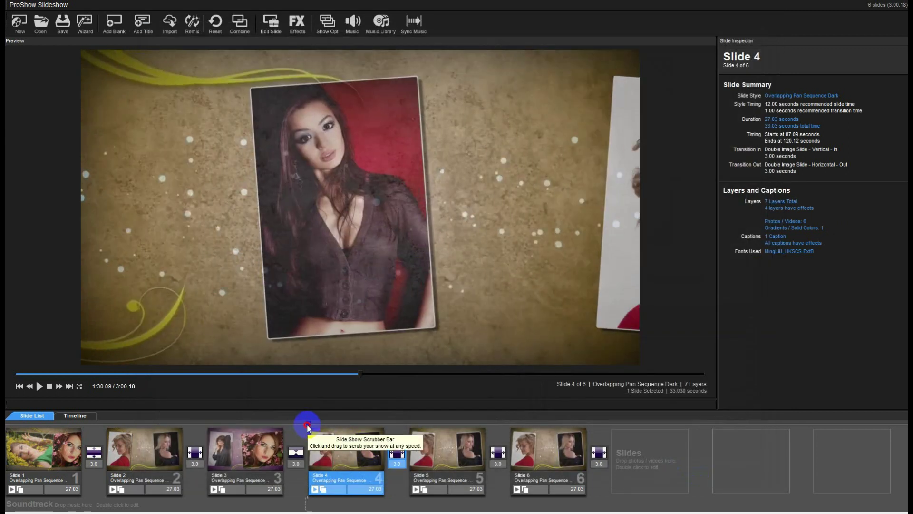
pyautogui.moveTo(279, 426); pyautogui.dragTo(272, 425)
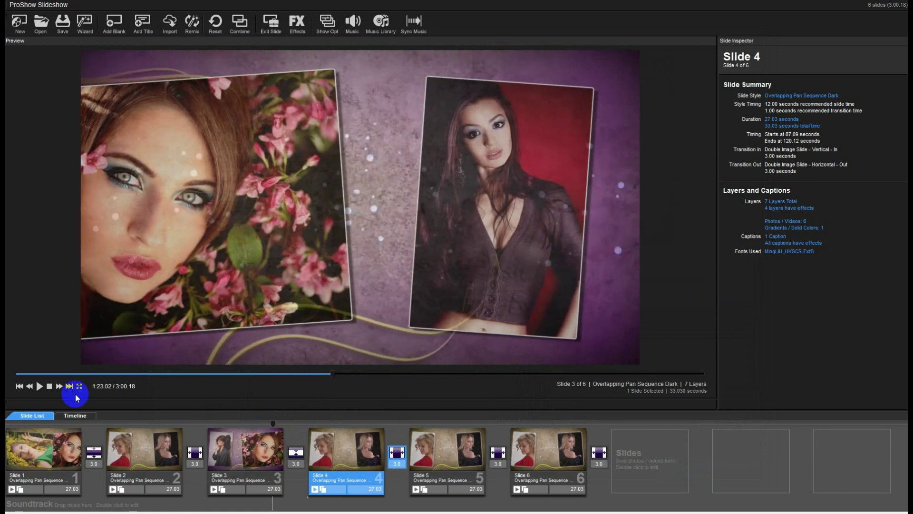
pyautogui.click(39, 386)
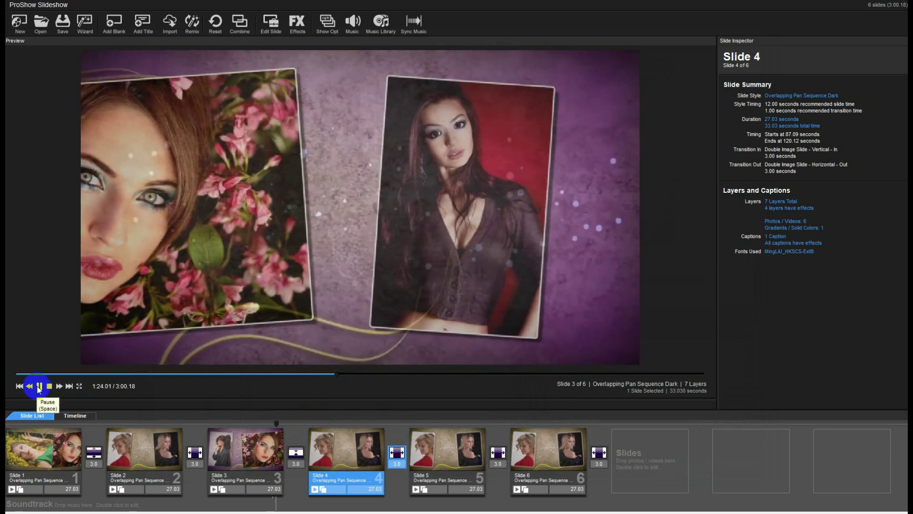